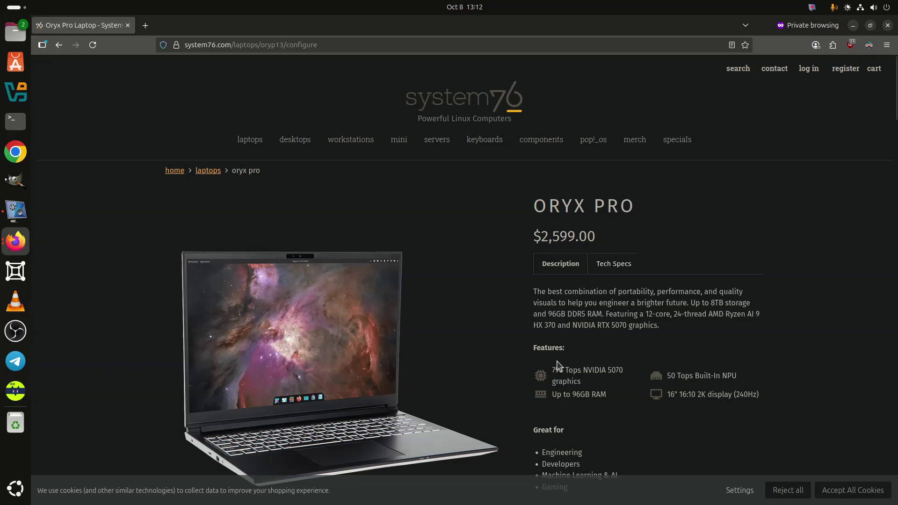
- Accept all cookies on the Oryx Pro page's consent banner
click(852, 490)
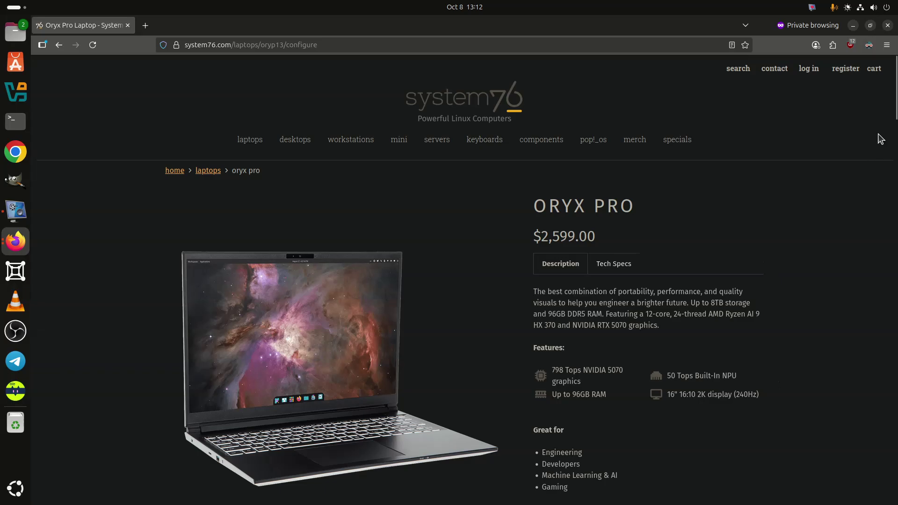
drag(895, 104, 895, 107)
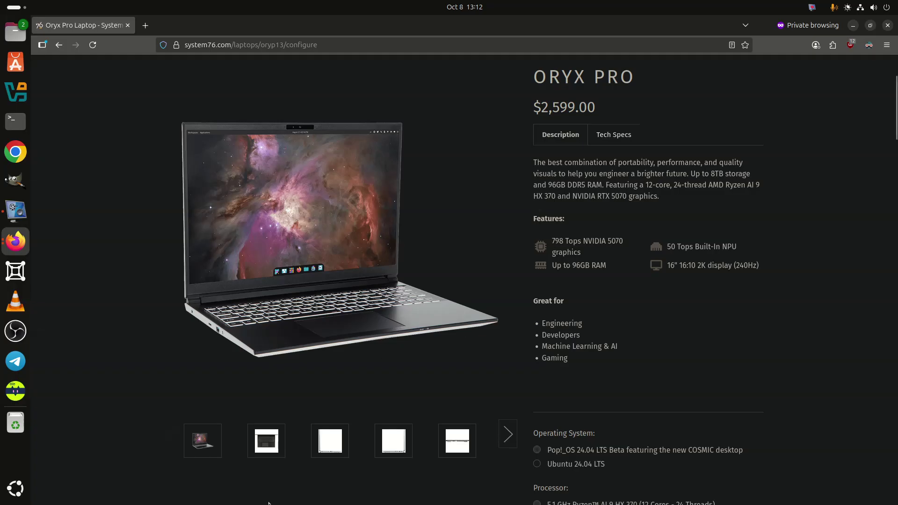
- View the keyboard, both side profiles, back, front, and lid-with-charger Oryx Pro photos
click(266, 442)
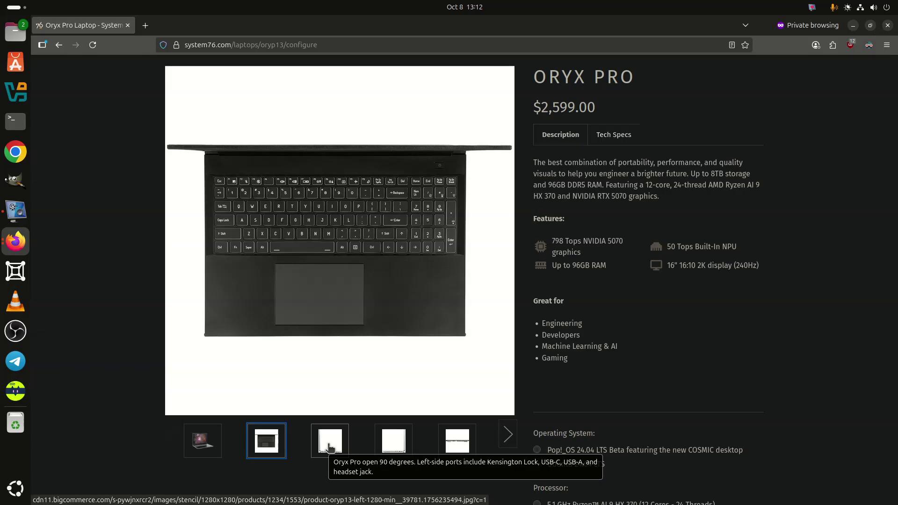
click(330, 447)
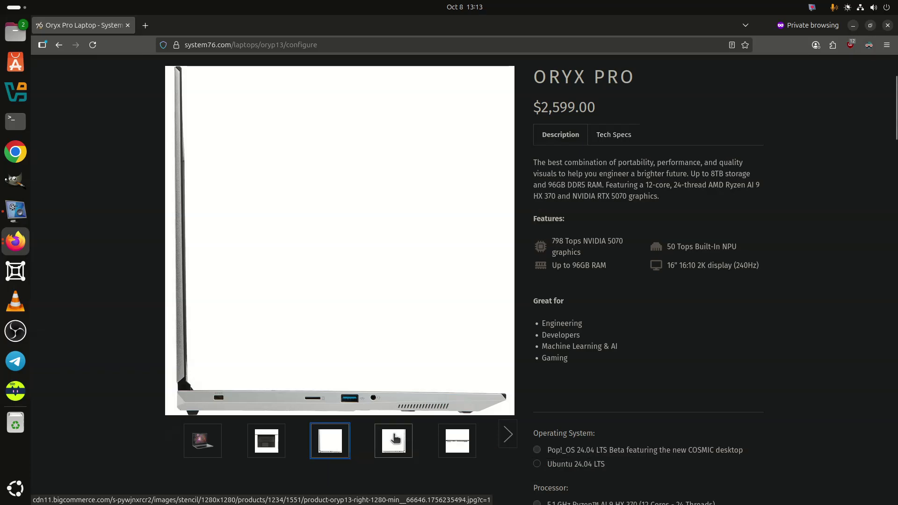
click(395, 440)
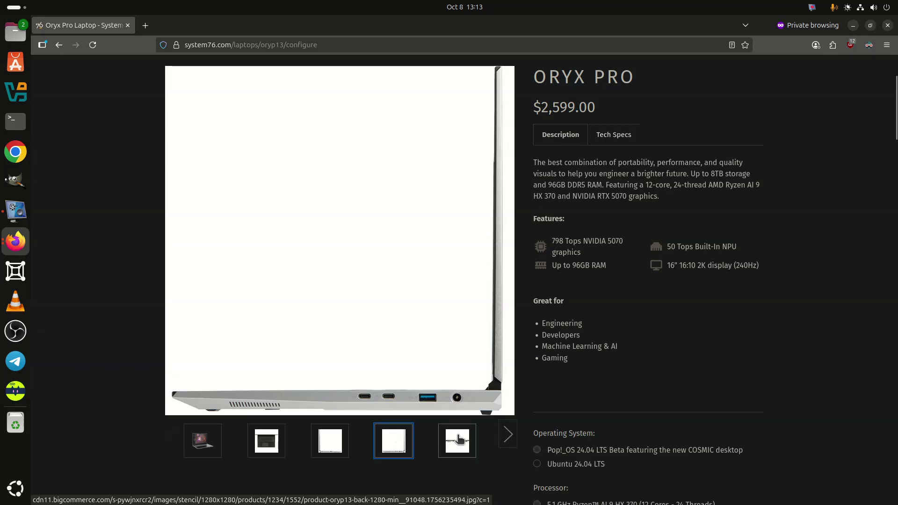
click(461, 439)
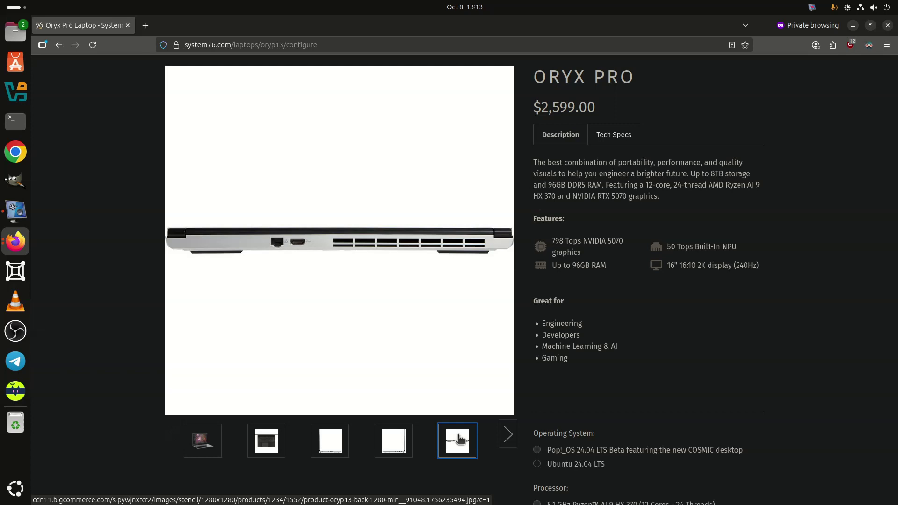
click(508, 436)
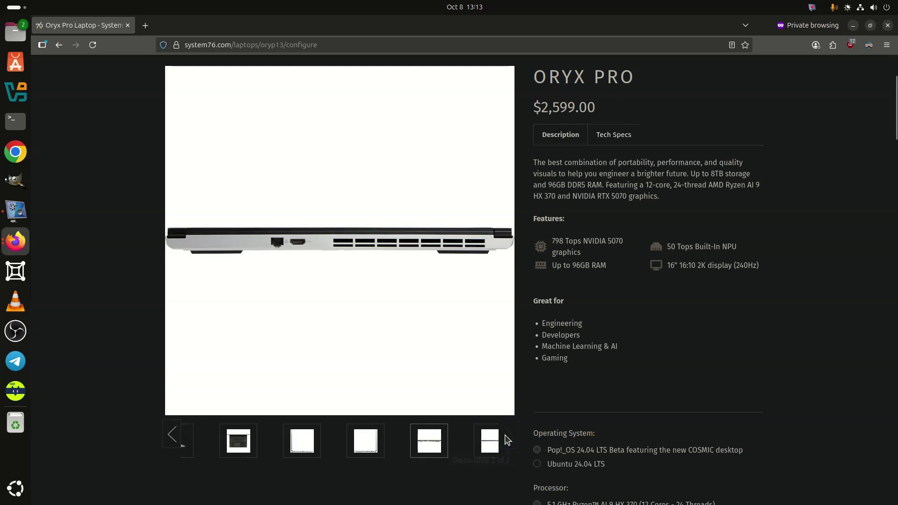
click(394, 441)
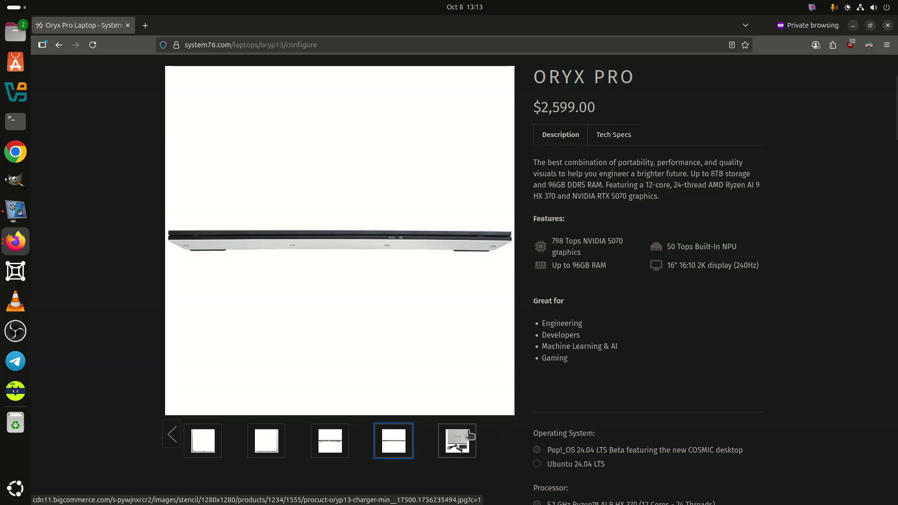
click(458, 441)
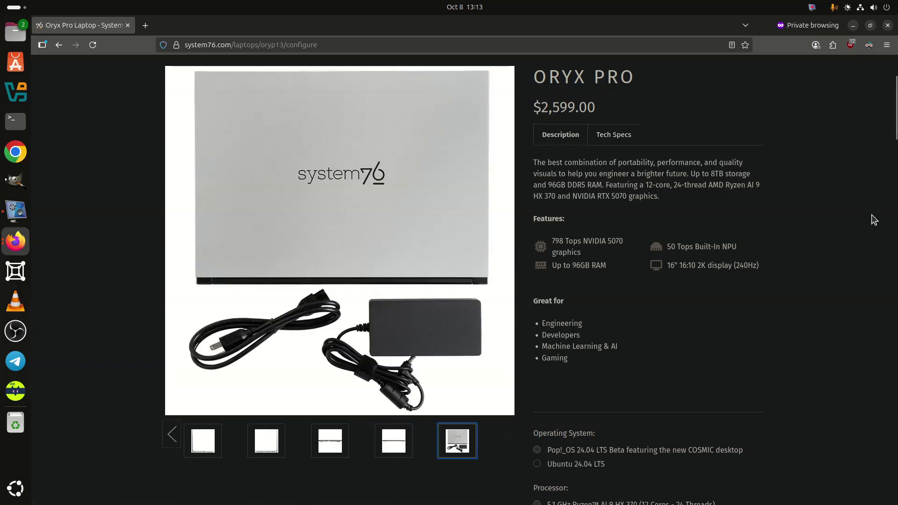
scroll(869, 203, down, 2)
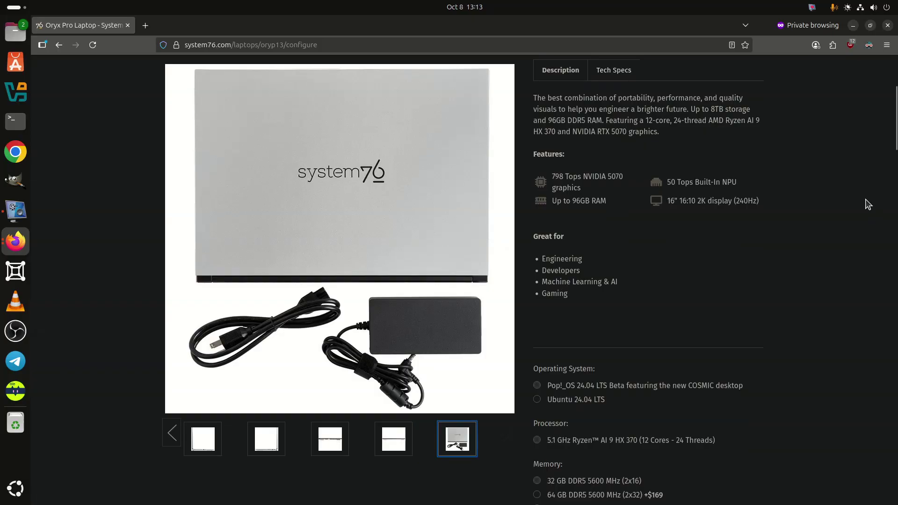
scroll(868, 204, down, 2)
scroll(869, 204, down, 2)
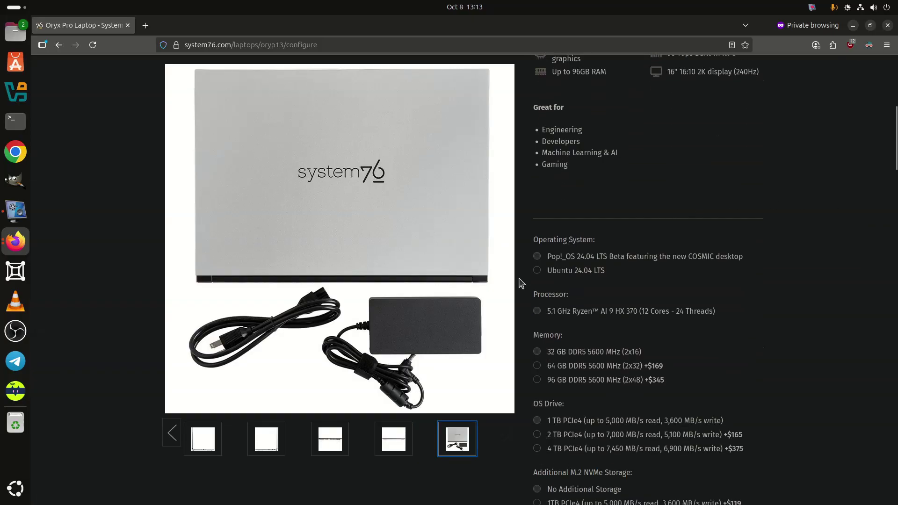
- Choose Pop!_OS, the Ryzen AI 9 HX 370, memory, OS drive and additional storage
click(537, 256)
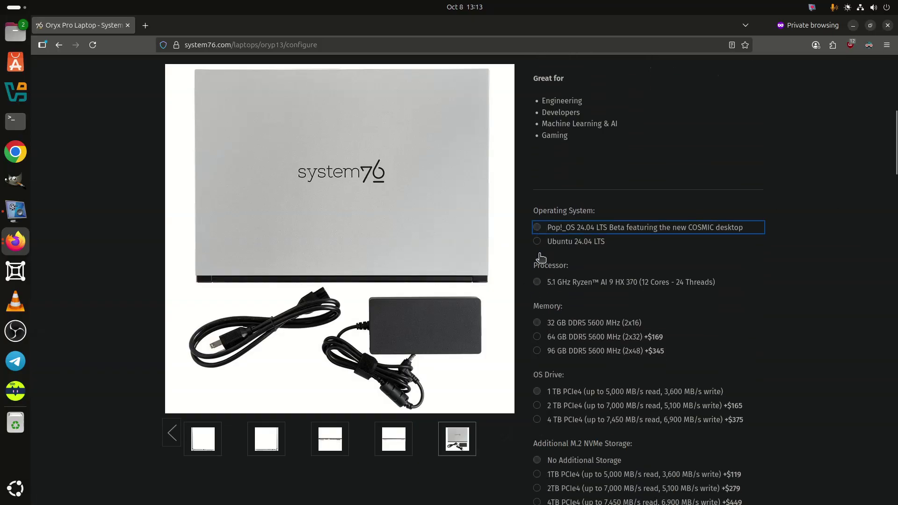
scroll(541, 258, down, 1)
click(539, 250)
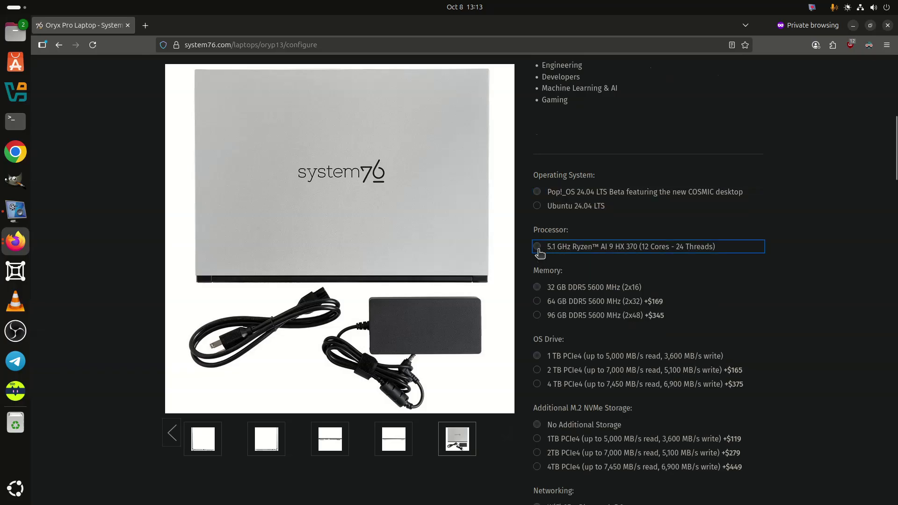
scroll(541, 253, down, 1)
click(538, 225)
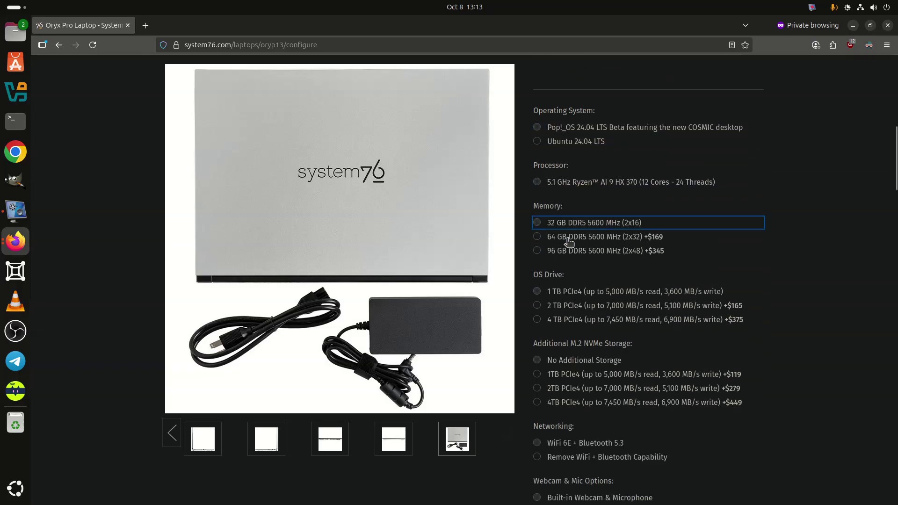
scroll(567, 242, down, 1)
click(541, 232)
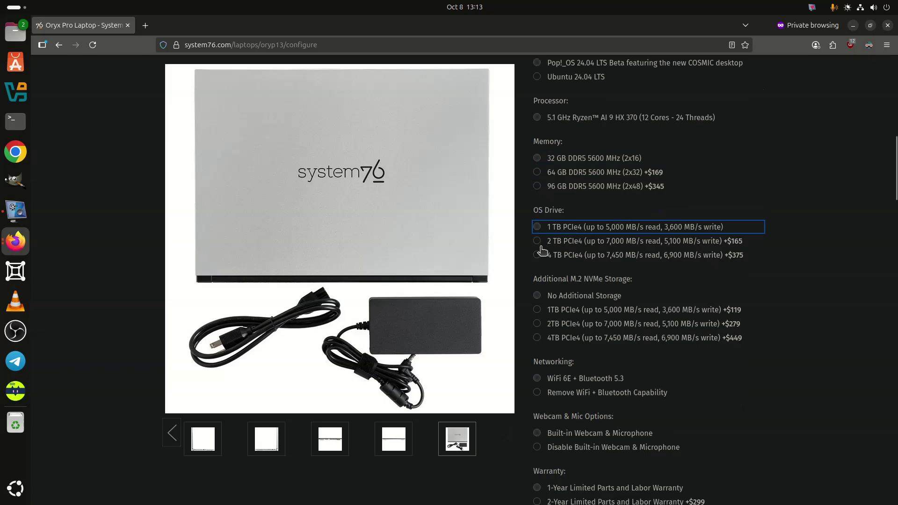
click(537, 296)
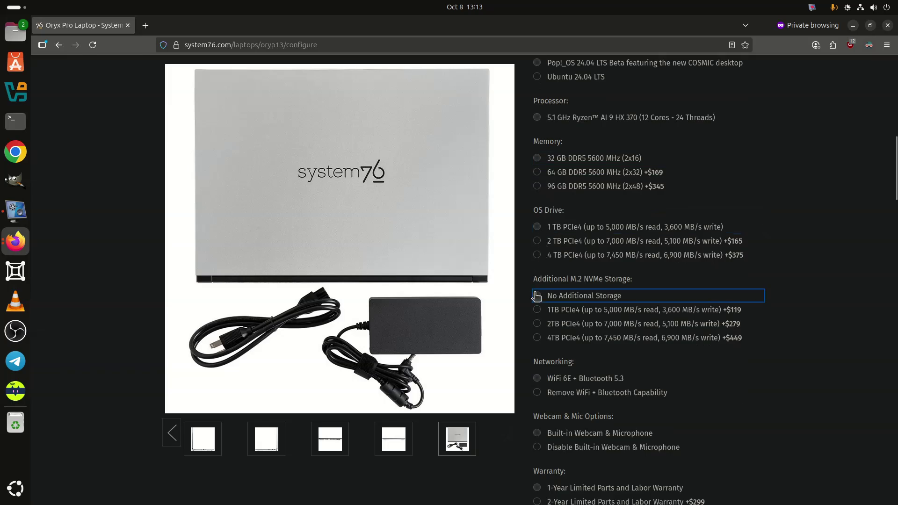
scroll(537, 295, down, 1)
scroll(537, 296, down, 1)
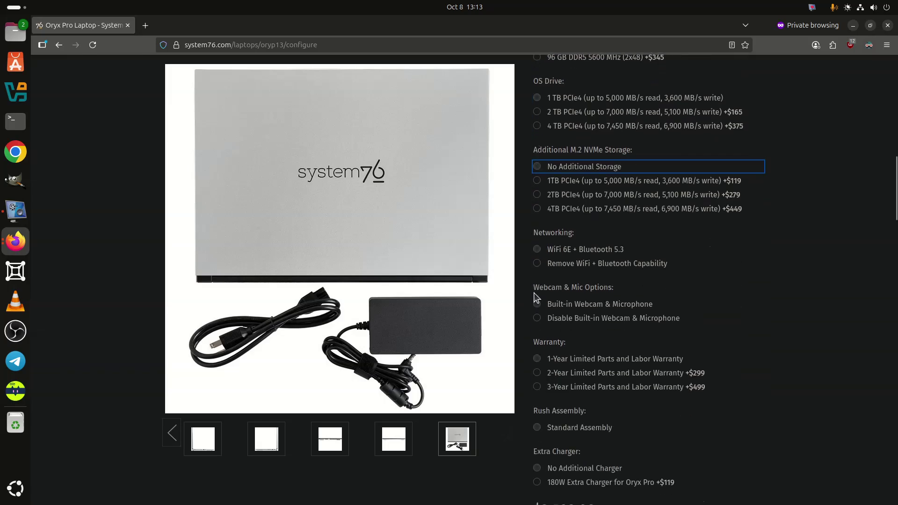
- Choose networking, webcam, warranty, standard assembly and no extra charger, keeping $2,599
click(537, 251)
scroll(538, 250, down, 1)
scroll(539, 249, down, 1)
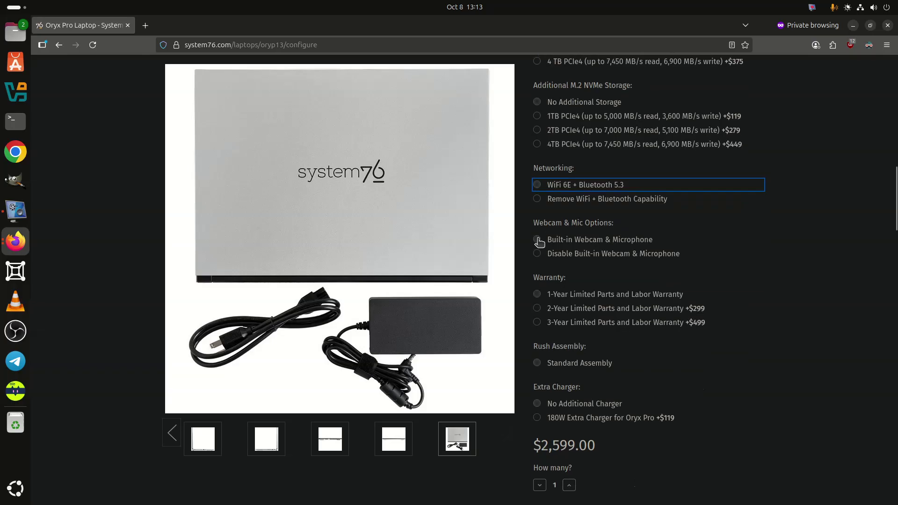
click(537, 238)
scroll(537, 239, down, 1)
click(538, 233)
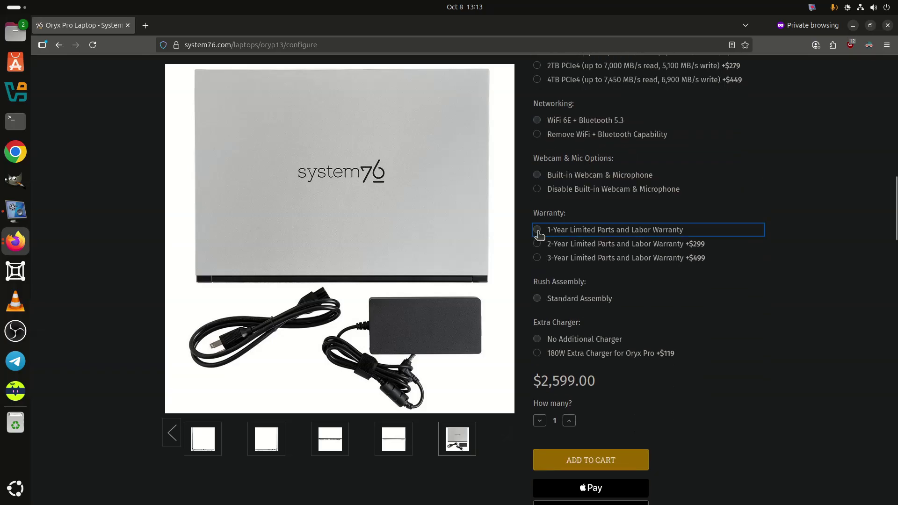
scroll(539, 236, down, 1)
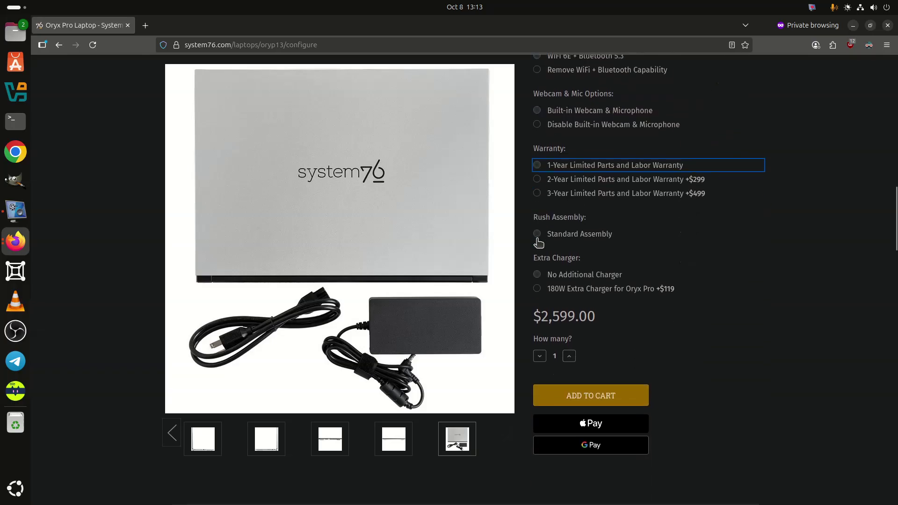
click(537, 235)
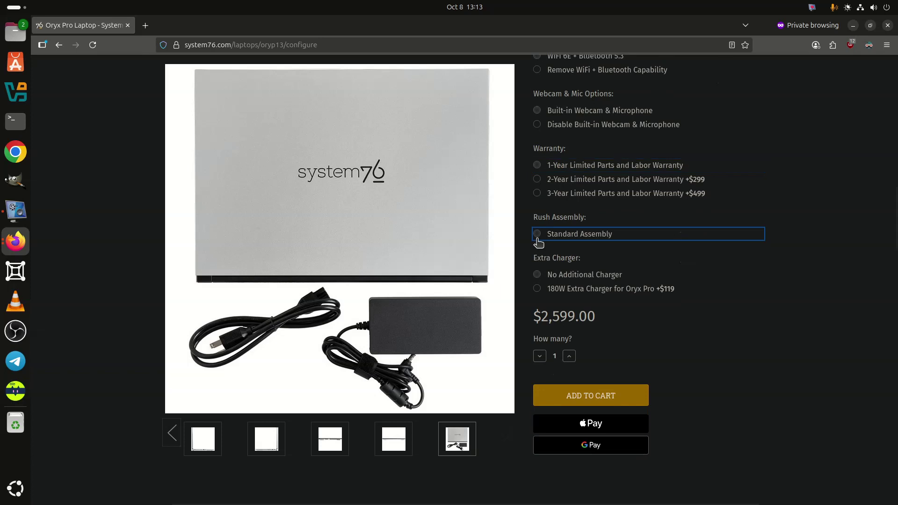
click(538, 275)
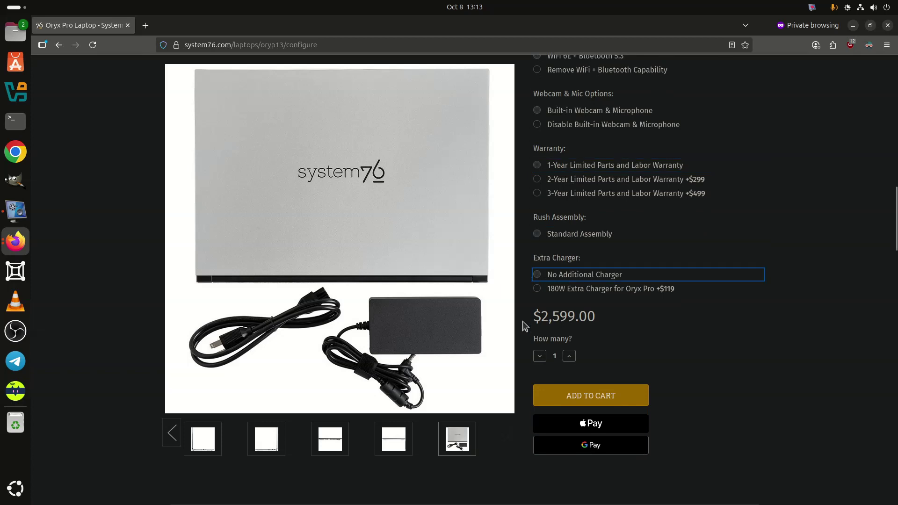
scroll(524, 327, down, 1)
scroll(524, 326, up, 1)
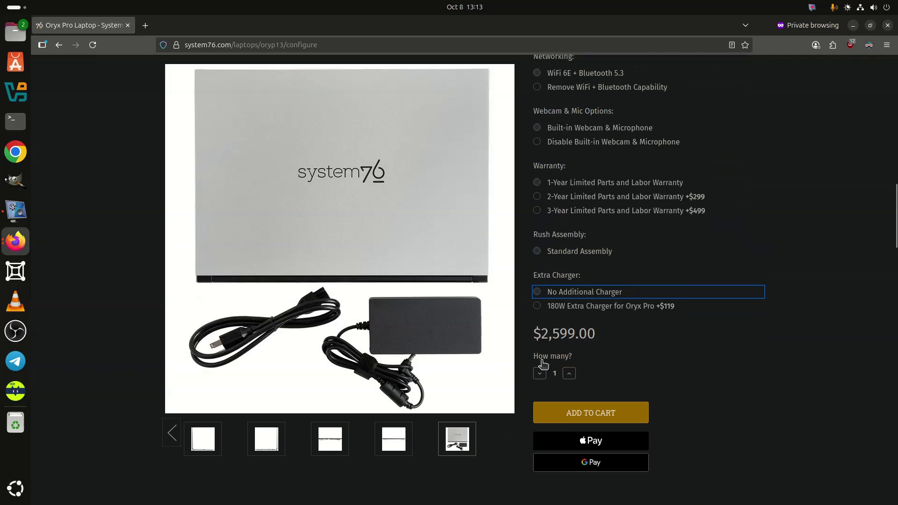
- Add the 180W charger, 3-year warranty, 4TB storage, 4TB OS drive, 96 GB memory; $4,386.00
click(537, 290)
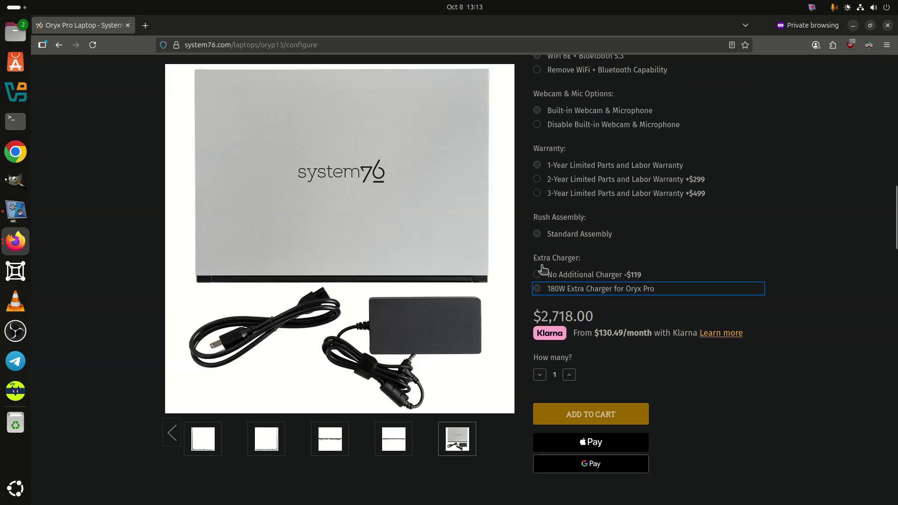
click(538, 193)
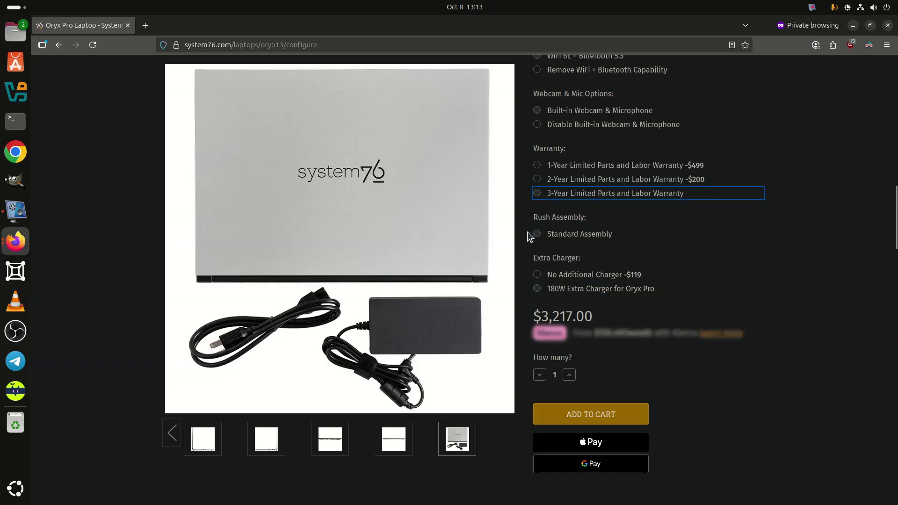
scroll(532, 231, up, 1)
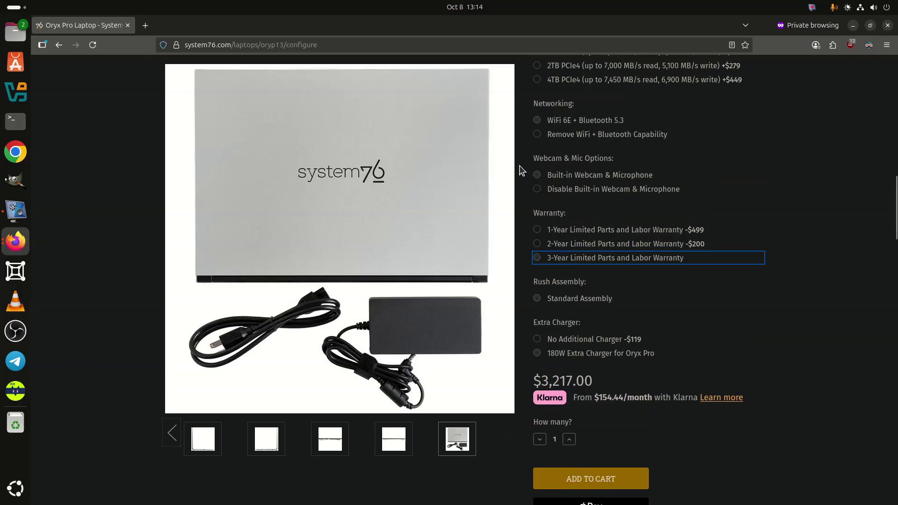
scroll(523, 169, up, 1)
click(538, 144)
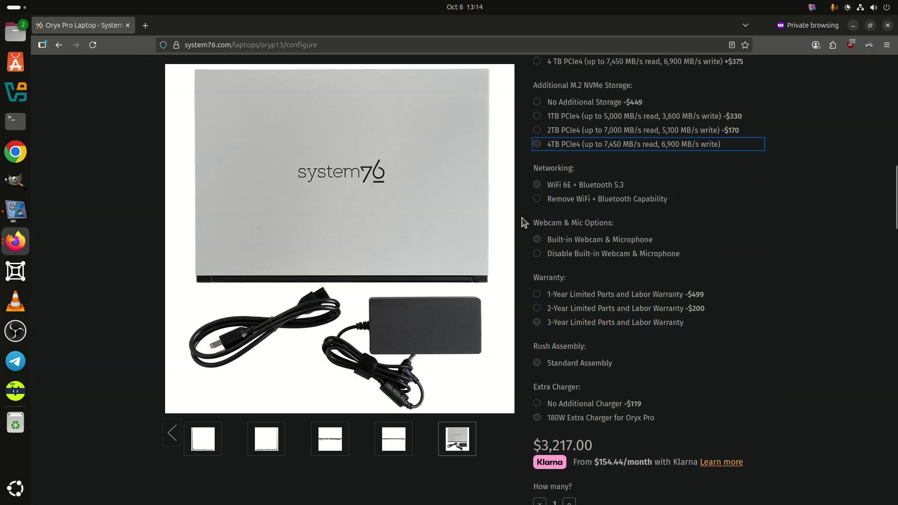
scroll(524, 221, up, 1)
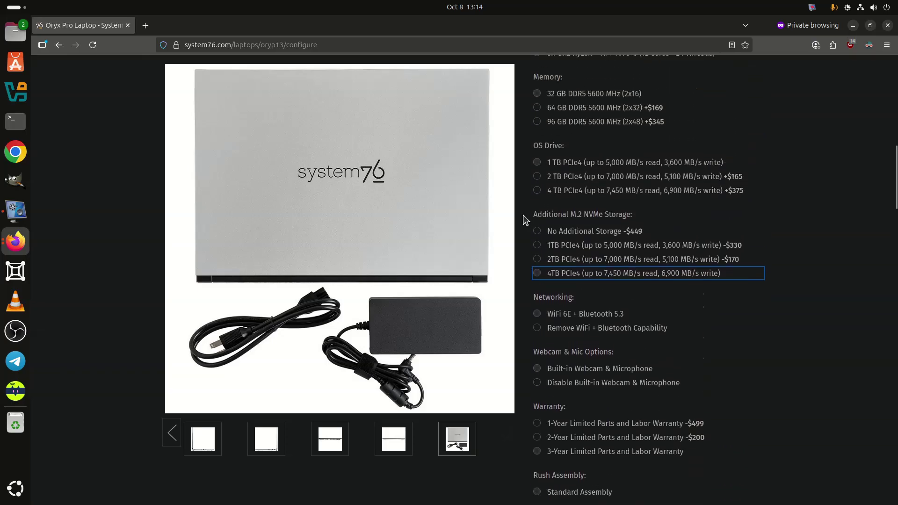
click(537, 195)
scroll(525, 228, down, 2)
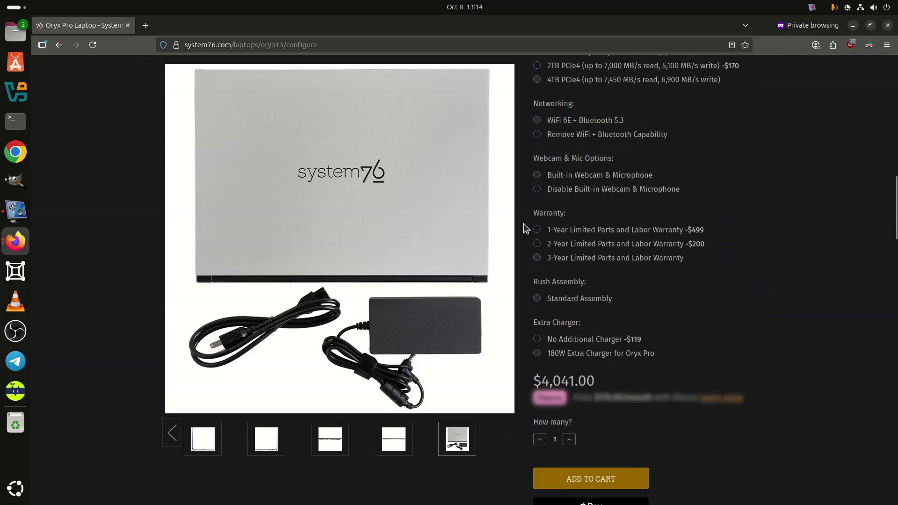
scroll(525, 228, up, 3)
scroll(525, 229, up, 2)
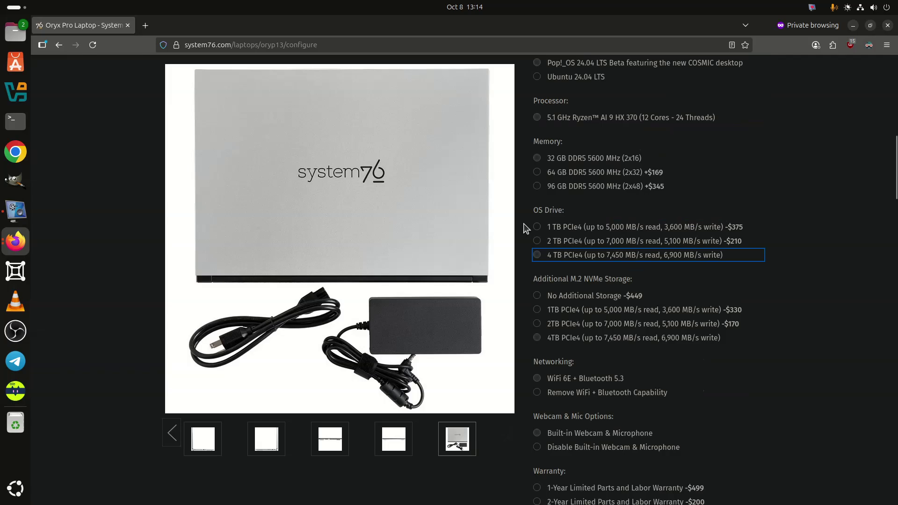
click(538, 188)
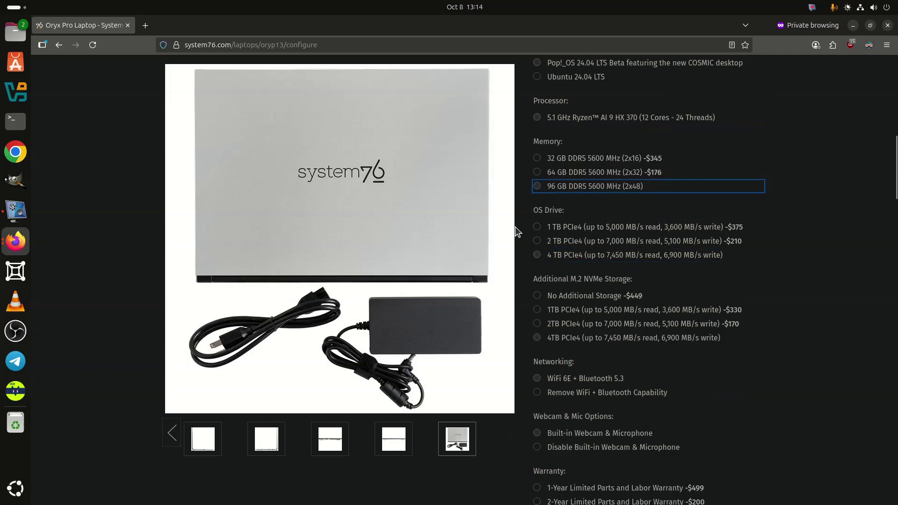
scroll(518, 232, down, 4)
scroll(518, 232, down, 1)
scroll(518, 232, up, 3)
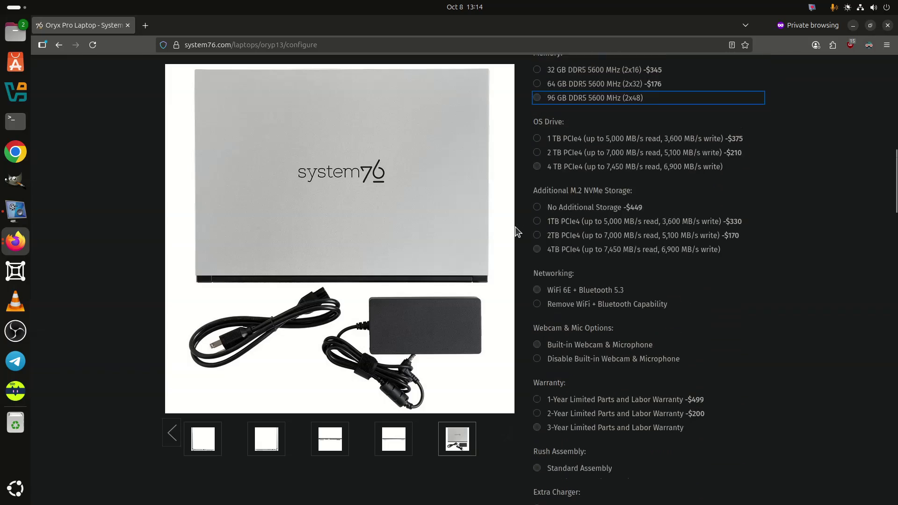
scroll(518, 231, up, 2)
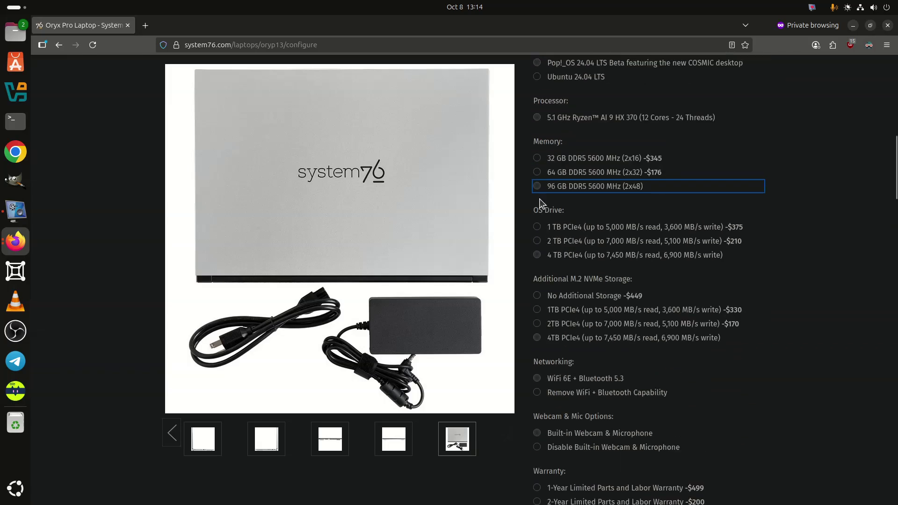
click(537, 117)
scroll(528, 160, up, 3)
scroll(527, 160, up, 3)
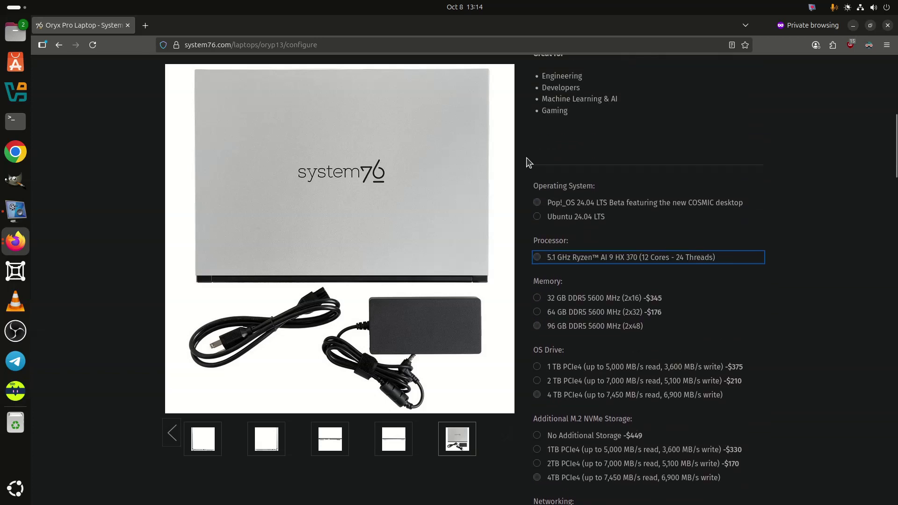
scroll(528, 161, up, 3)
scroll(528, 160, up, 2)
scroll(528, 160, up, 2)
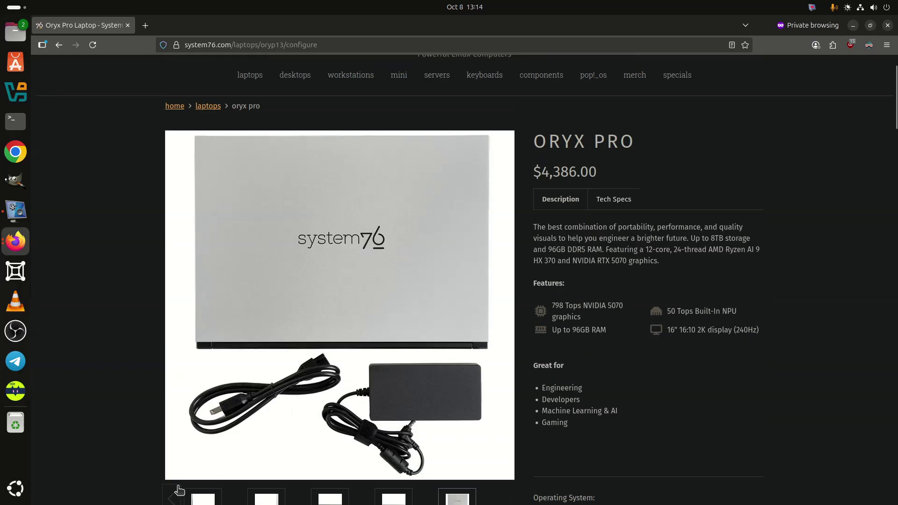
- Show the first product photo and move the screen recorder window up and left
click(174, 499)
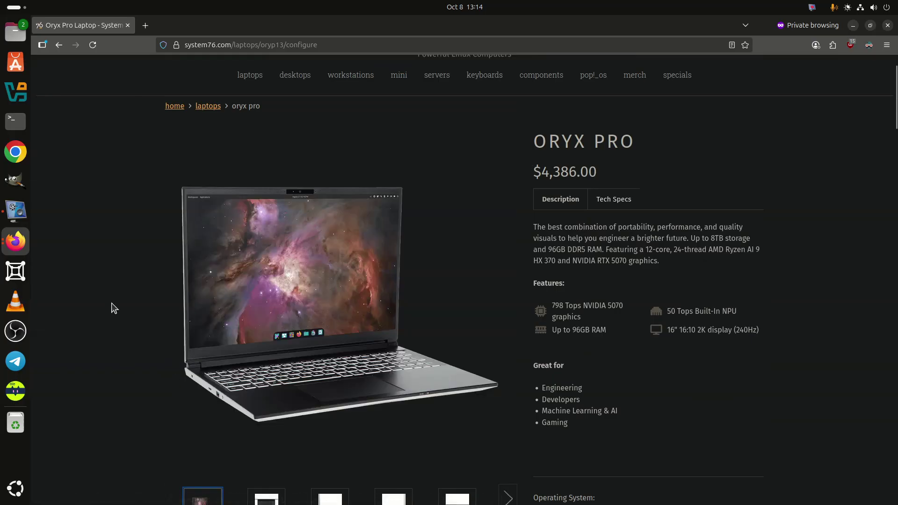
click(16, 211)
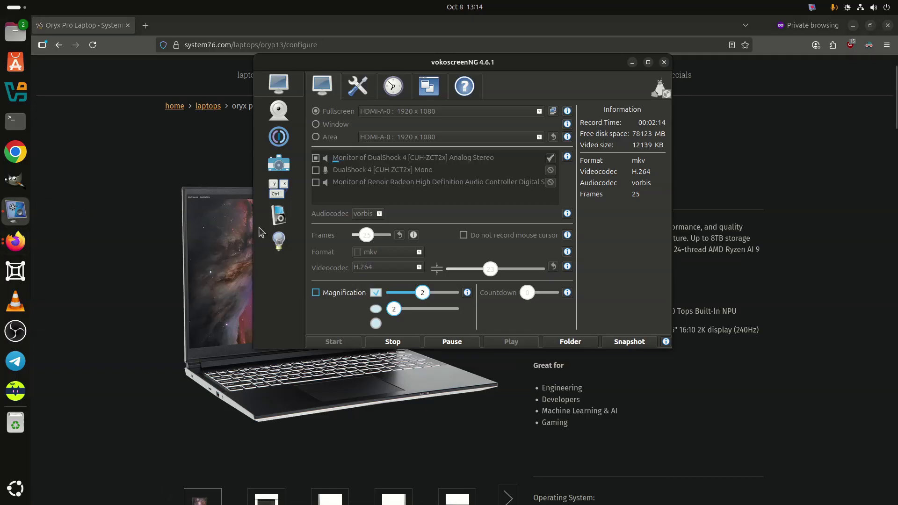
mouse_move(404, 62)
mouse_down()
mouse_move(326, 74)
mouse_move(227, 143)
mouse_up()
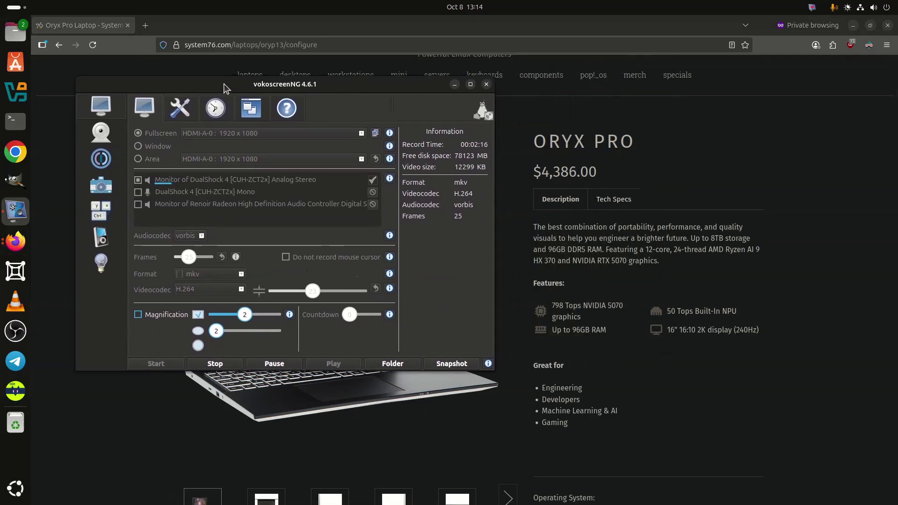